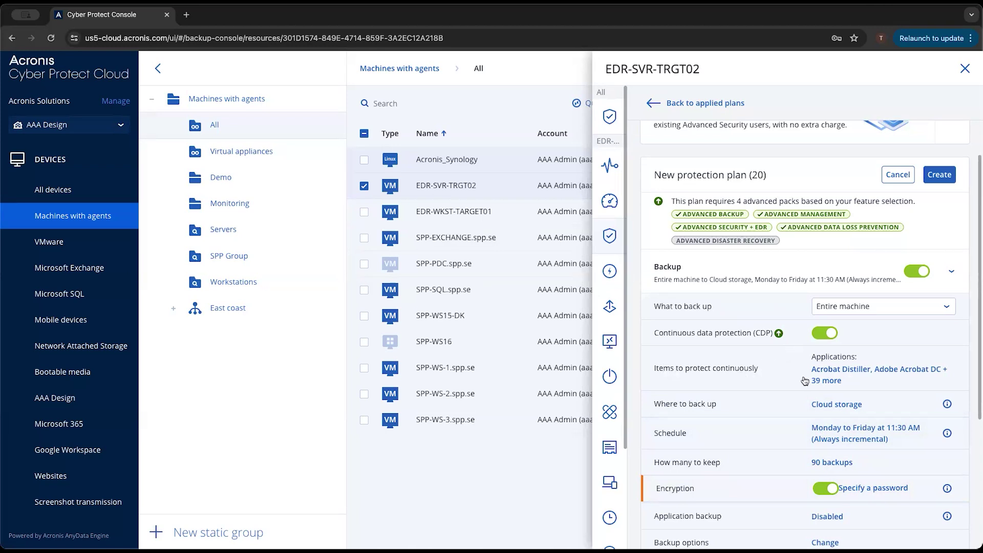
# - Open the continuous-protection items list and expand Office documents, scrolling through its checked applications
pyautogui.click(830, 376)
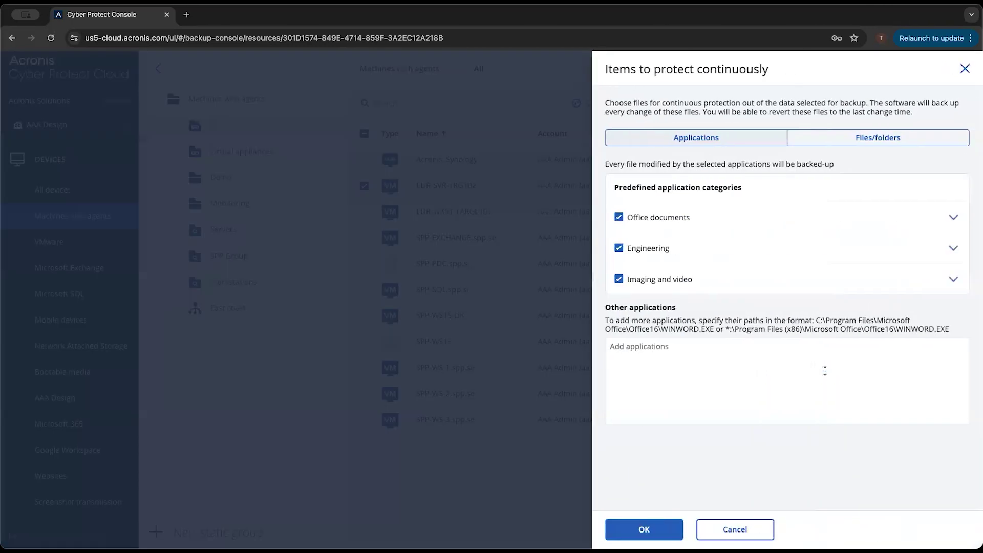
pyautogui.click(952, 217)
pyautogui.scroll(-2, 665, 260)
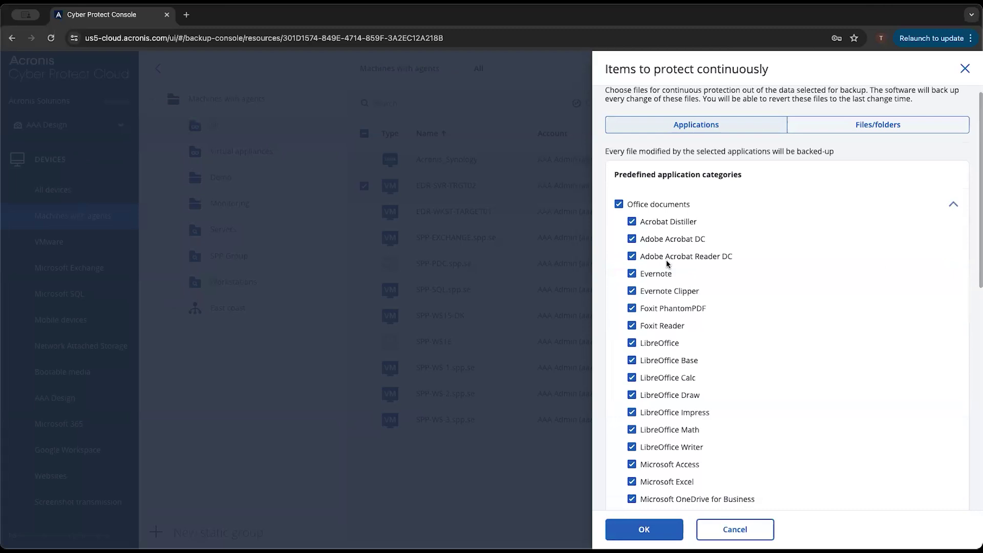
pyautogui.scroll(-8, 667, 267)
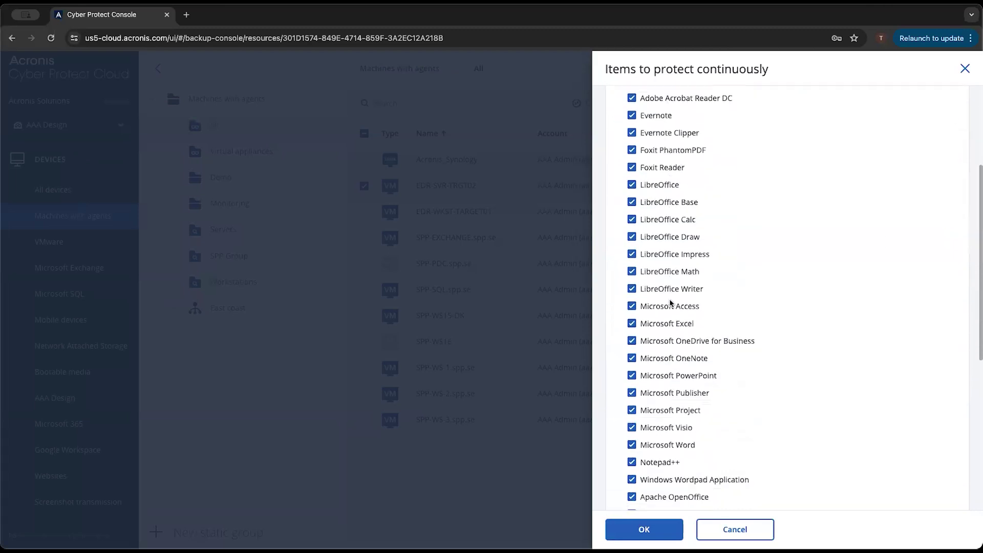
pyautogui.scroll(-7, 672, 307)
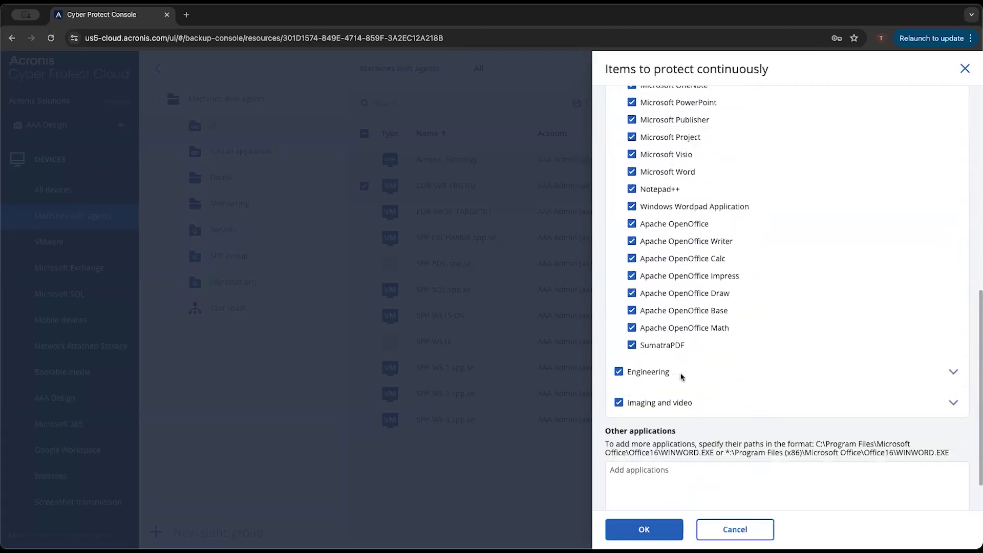
pyautogui.scroll(4, 672, 326)
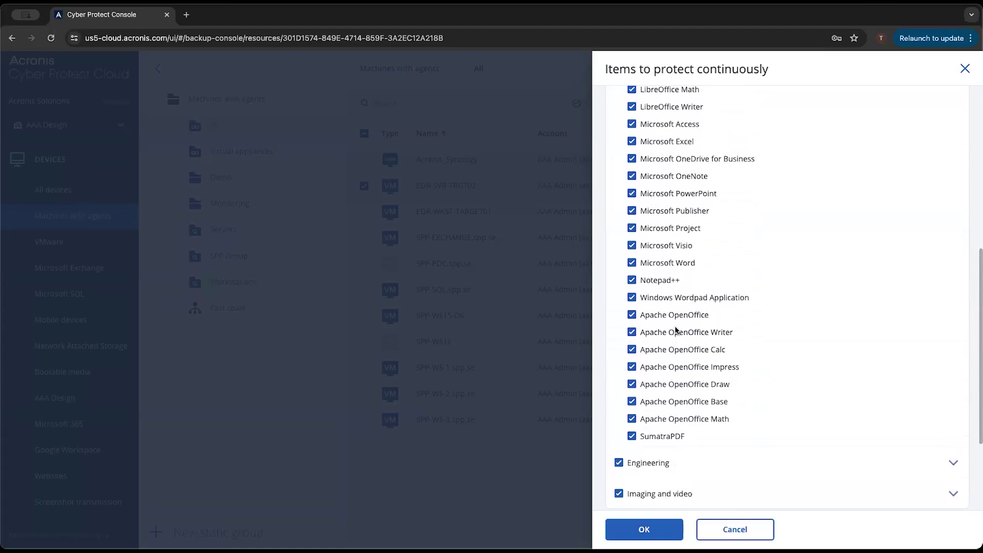
pyautogui.scroll(-1, 675, 330)
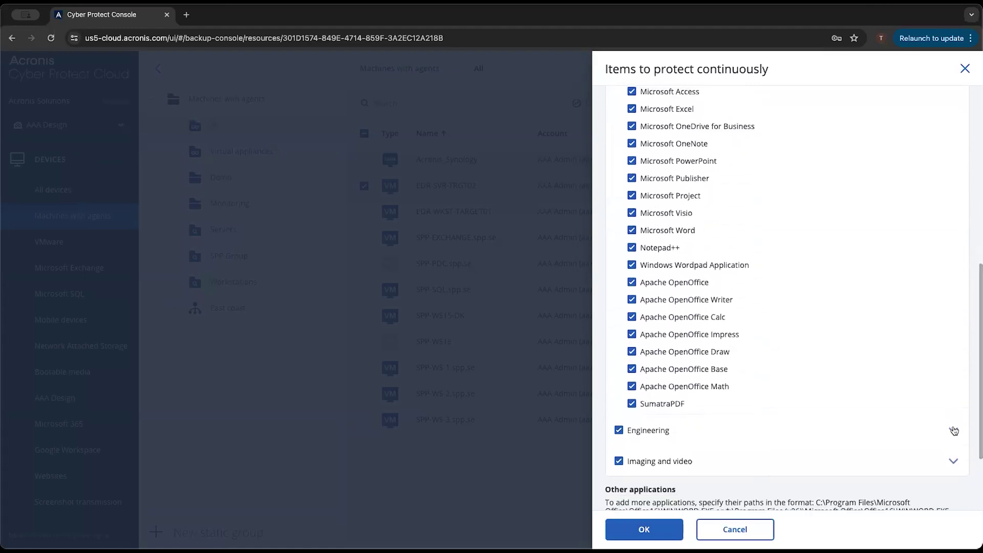
# - Expand Engineering and Imaging and video, confirming every application through Adobe Premiere Pro is checked
pyautogui.click(953, 430)
pyautogui.scroll(-1, 737, 433)
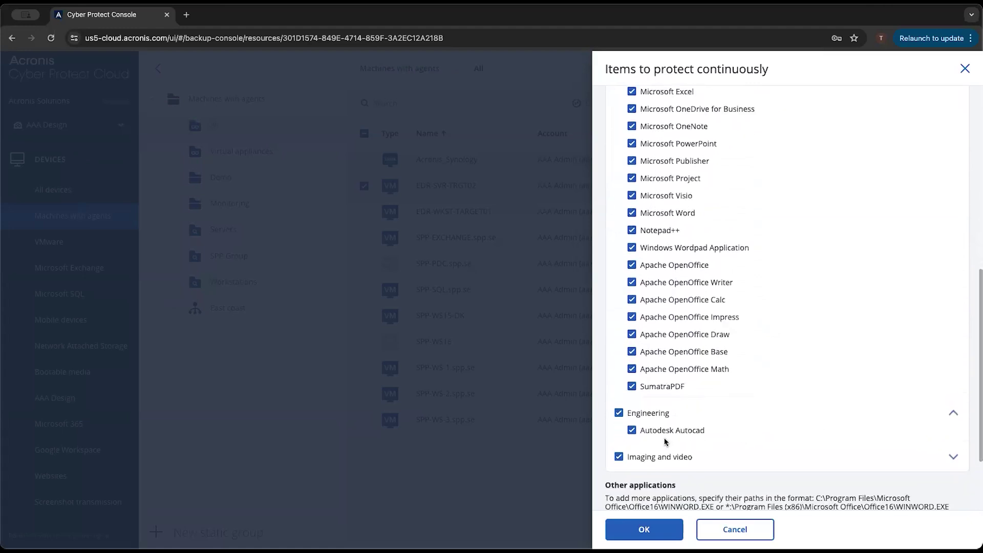
pyautogui.click(952, 457)
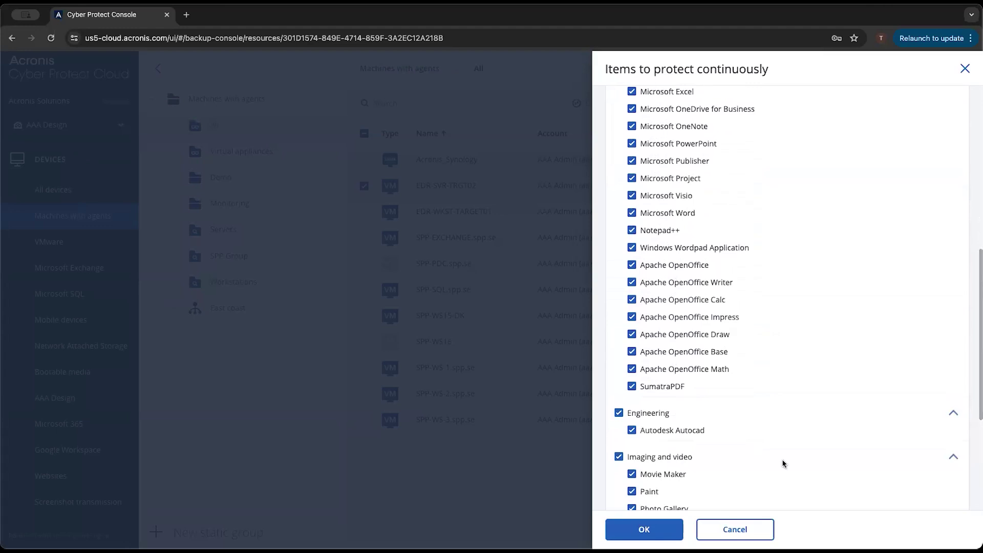
pyautogui.scroll(-3, 767, 459)
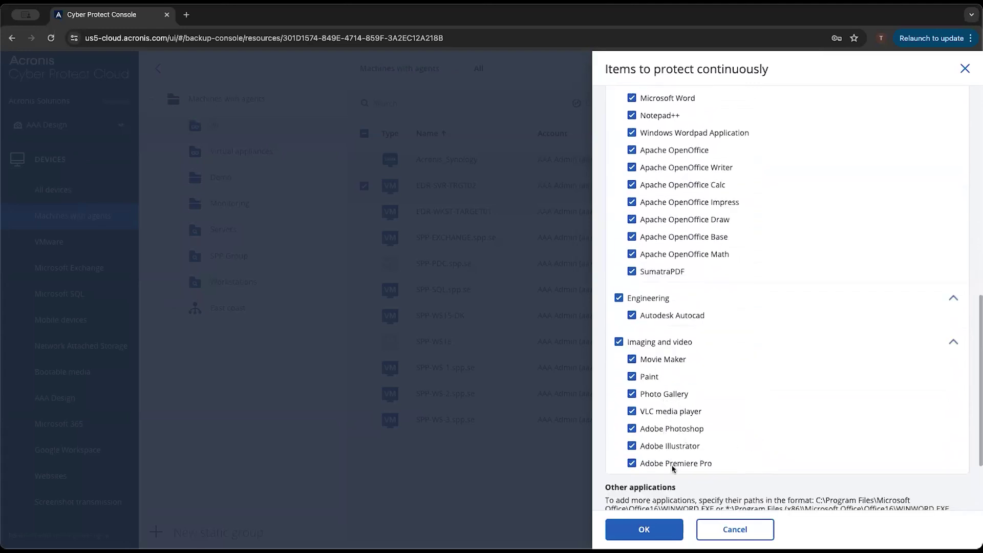
pyautogui.scroll(-3, 675, 444)
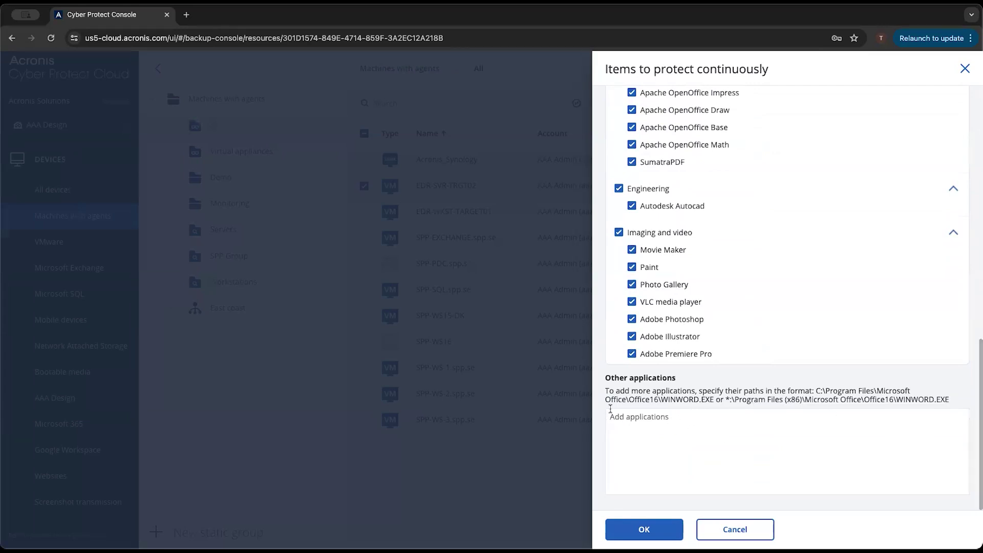
# - Open the Files/folders browser and close it without selecting any files or folders
pyautogui.scroll(15, 680, 416)
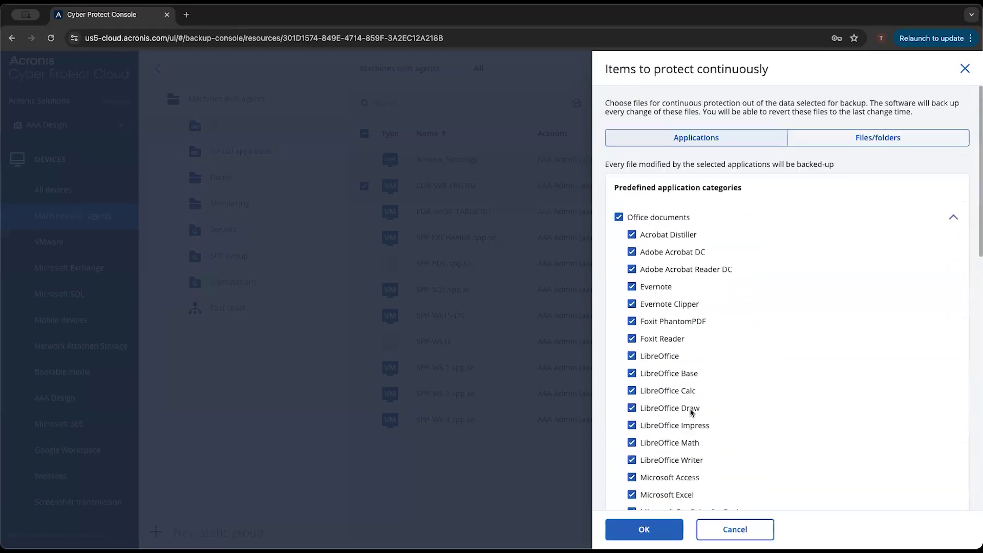
pyautogui.click(882, 148)
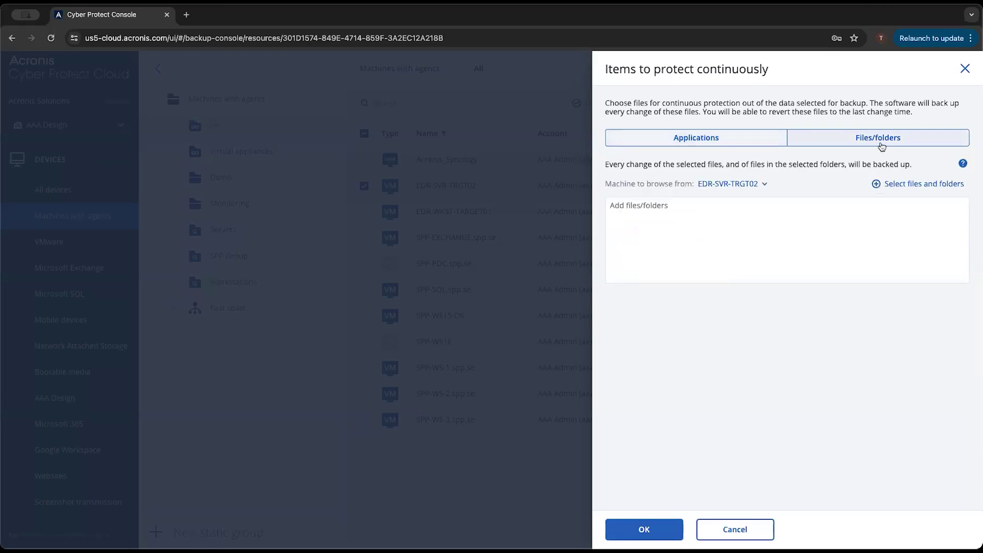
pyautogui.click(912, 188)
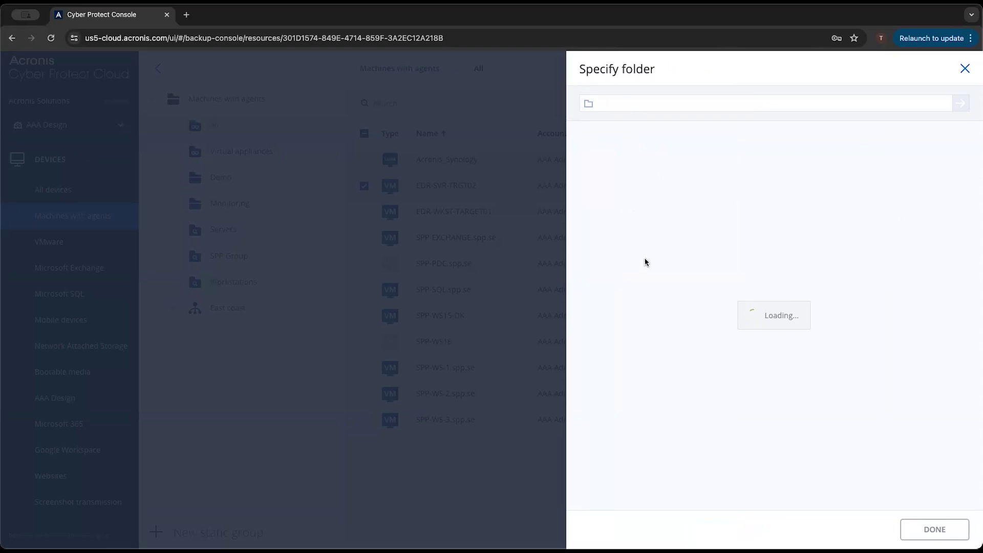
pyautogui.click(966, 69)
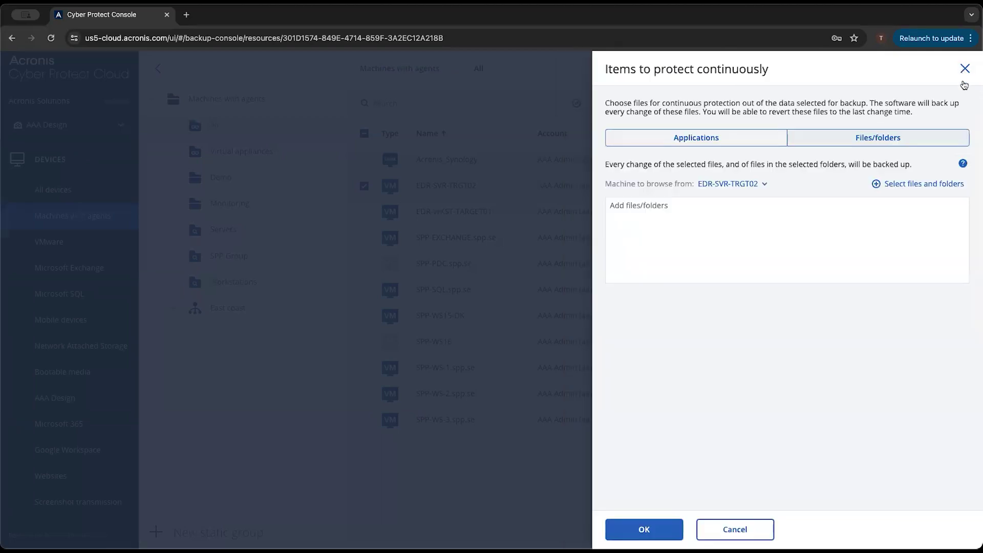
# - Close the items dialog, leave the unsaved plan, and open EDR-WKST-TARGET01's recovery points
pyautogui.click(964, 69)
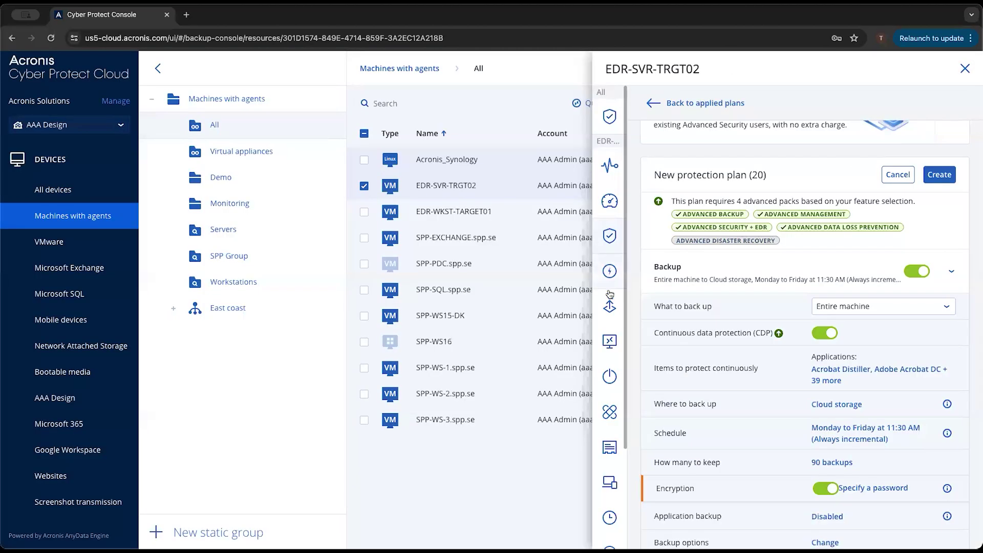
pyautogui.click(609, 306)
pyautogui.click(605, 171)
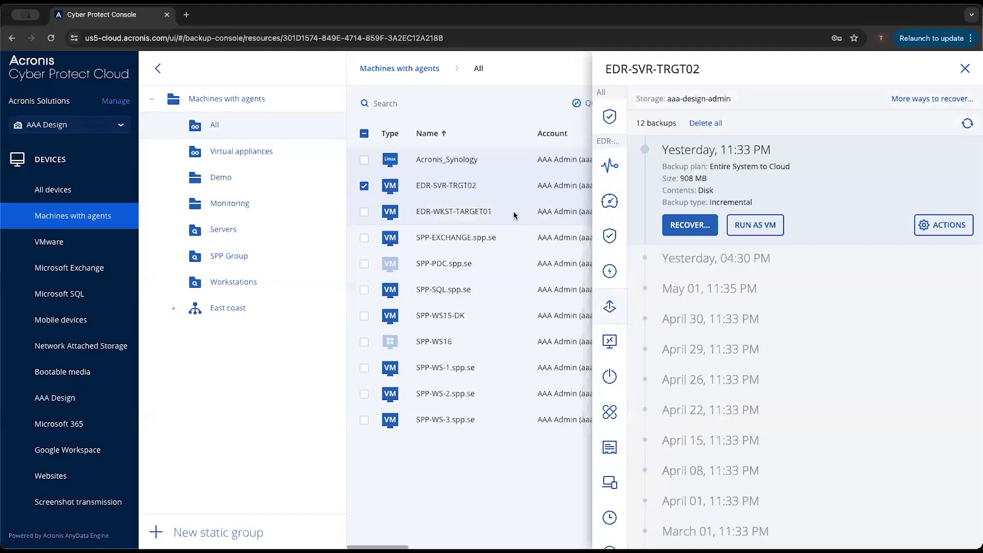
pyautogui.click(530, 216)
pyautogui.click(364, 186)
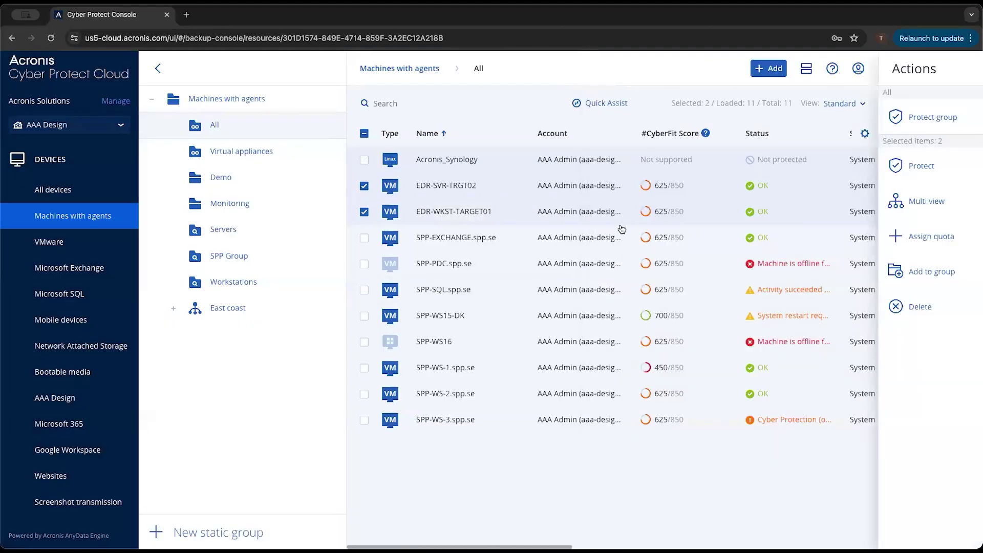
pyautogui.click(909, 309)
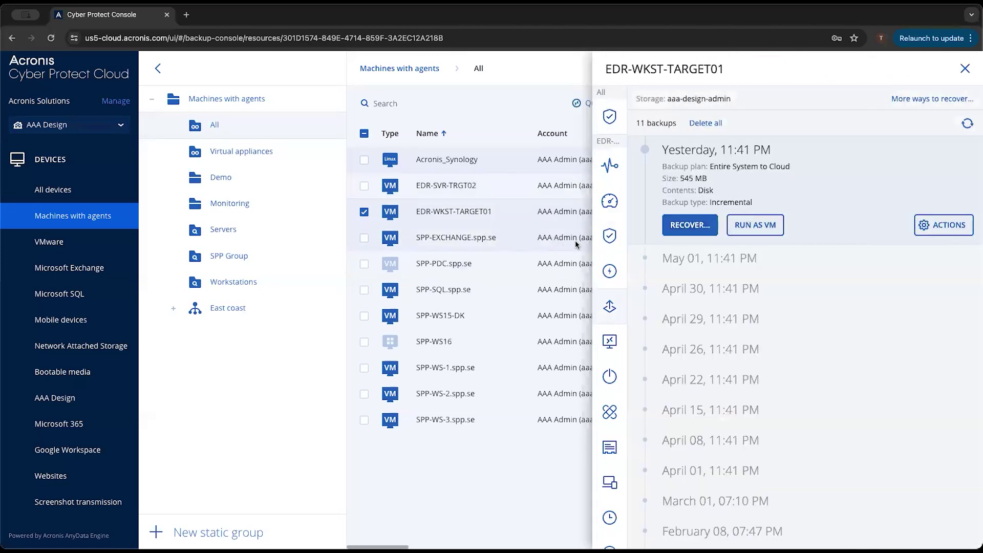
# - Open SPP-EXCHANGE.spp.se's recovery points and switch the backup location to //10.14.196.30/Backup/
pyautogui.click(576, 240)
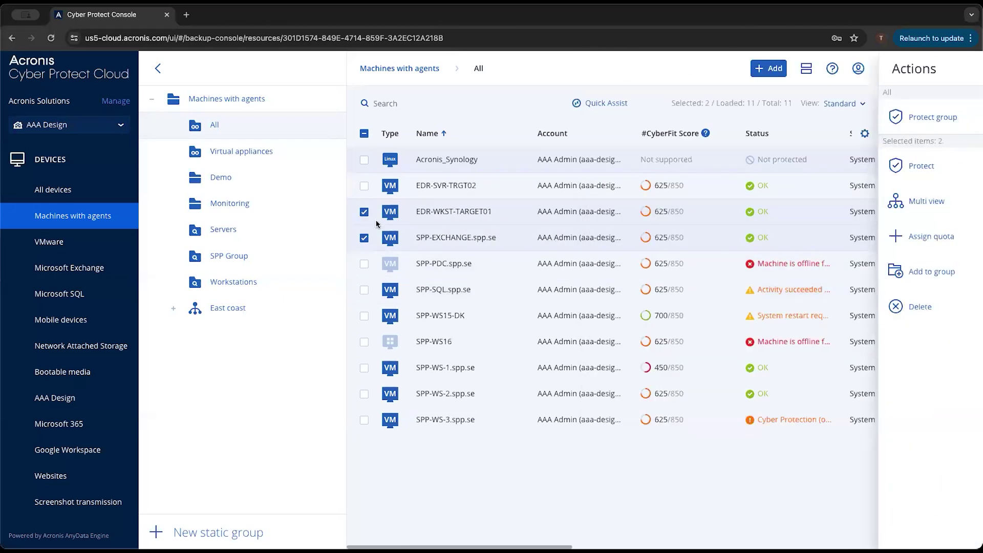
pyautogui.click(363, 212)
pyautogui.click(373, 241)
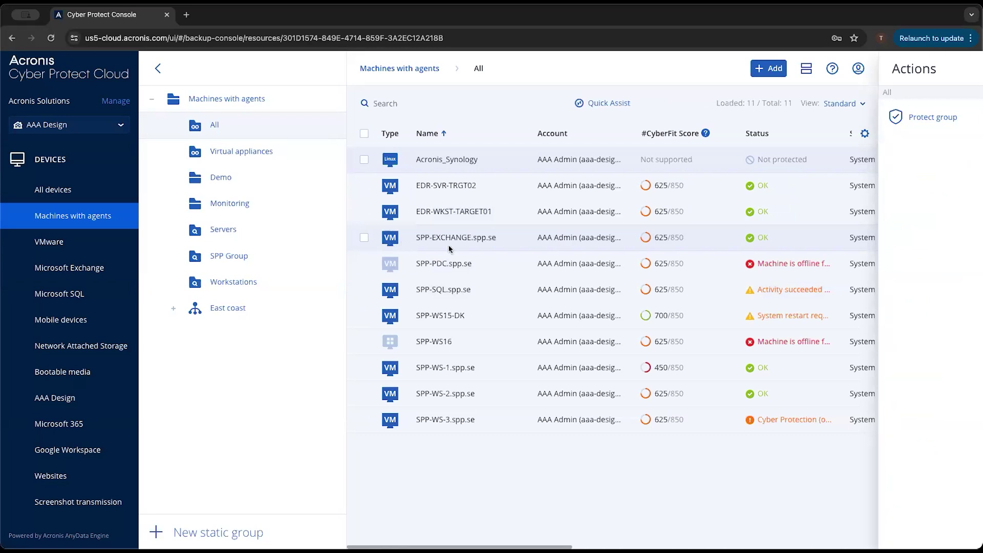
pyautogui.click(478, 243)
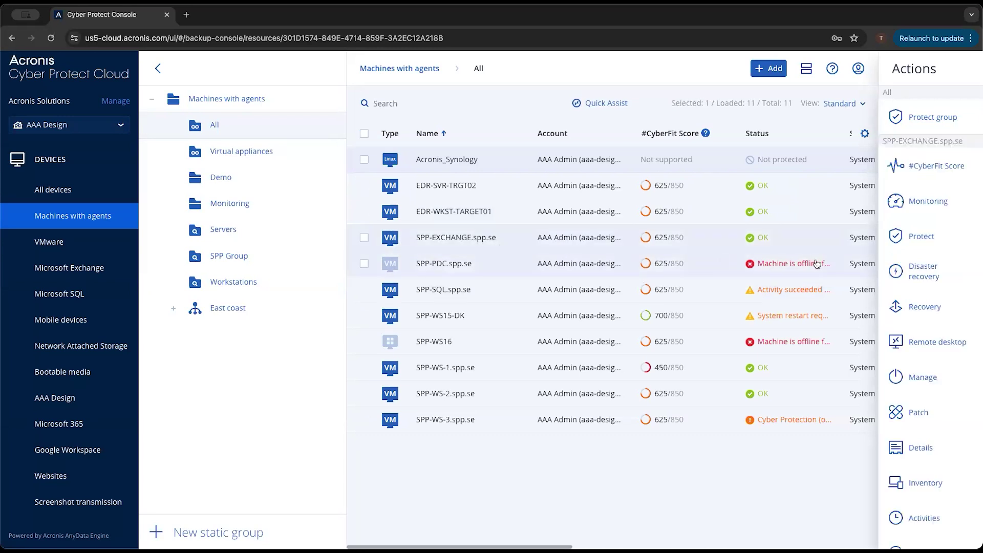
pyautogui.click(916, 303)
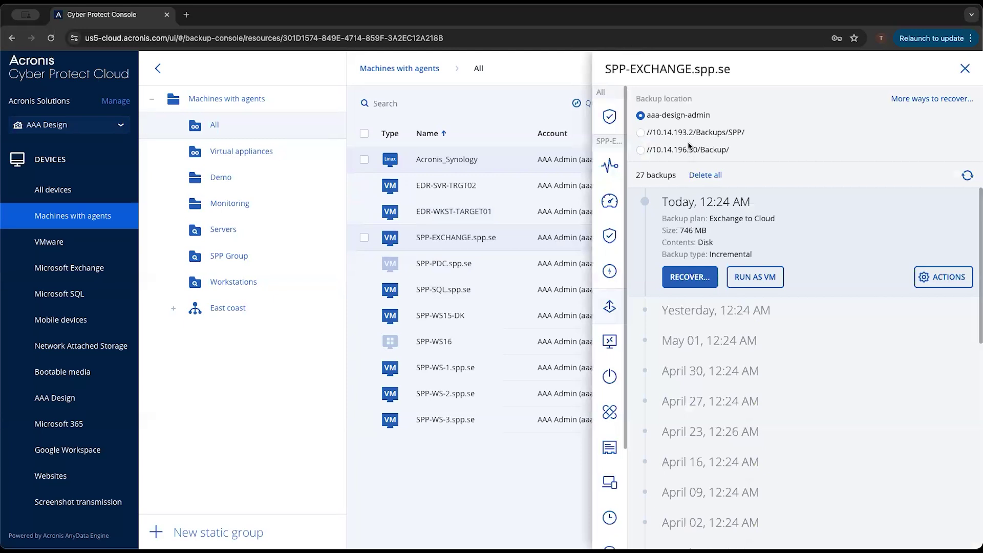
pyautogui.click(640, 133)
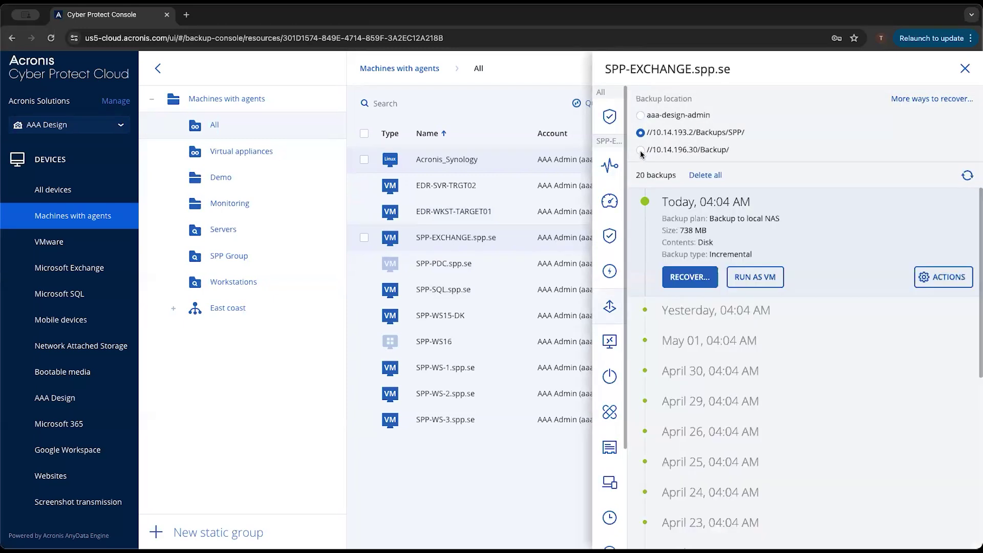
pyautogui.click(640, 150)
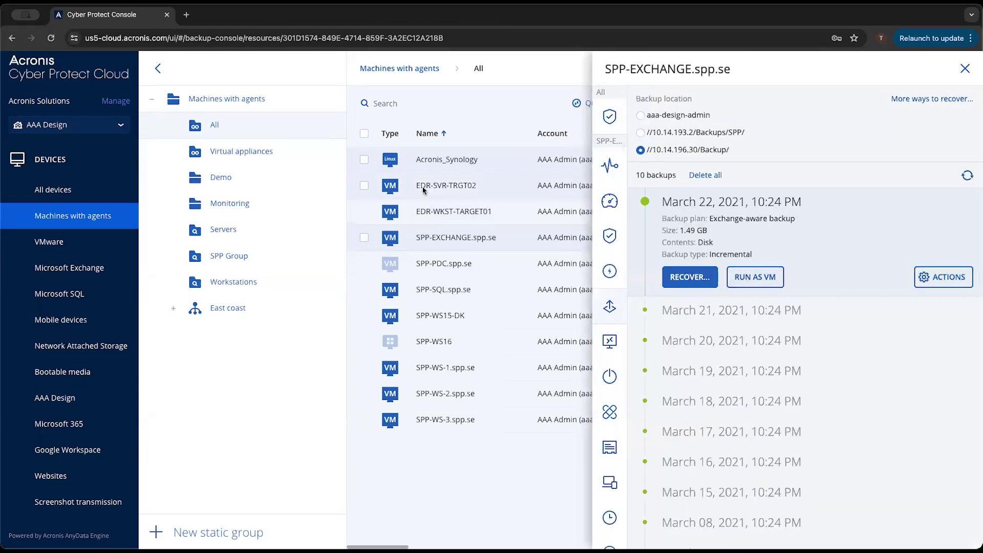
# - Open SPP-SQL.spp.se's recovery points and expand the 'CDP - Last backup' and 'Yesterday, 08:05 PM' entries
pyautogui.click(443, 264)
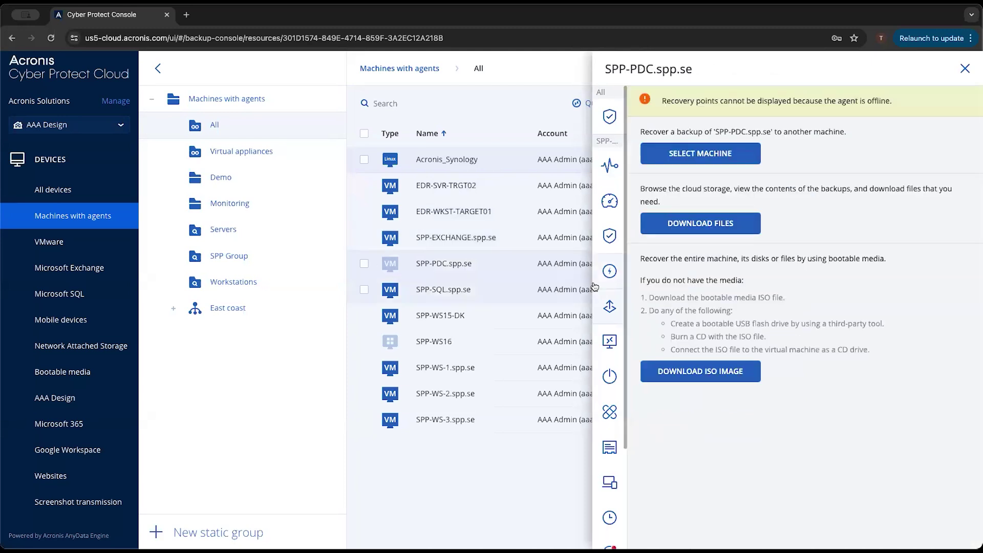
pyautogui.click(533, 291)
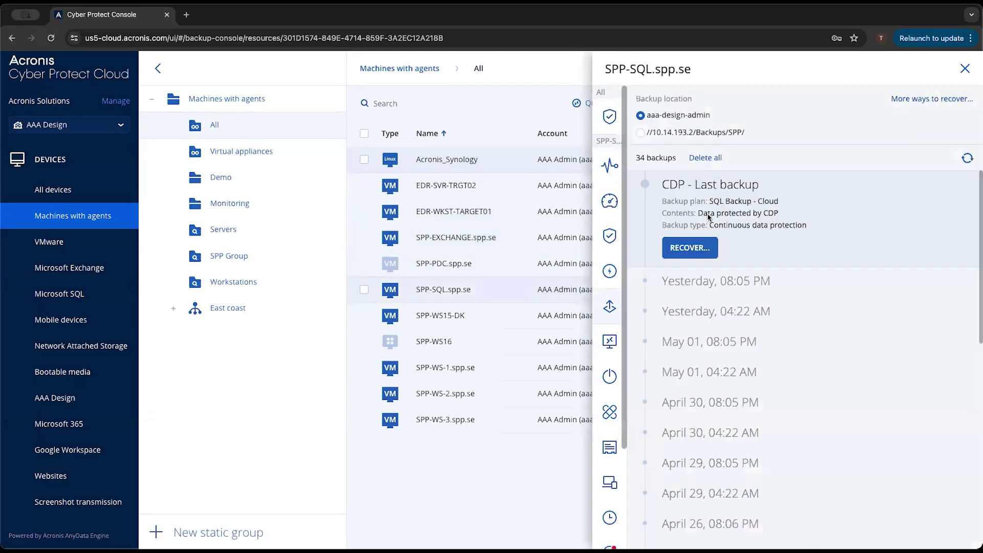
pyautogui.click(686, 248)
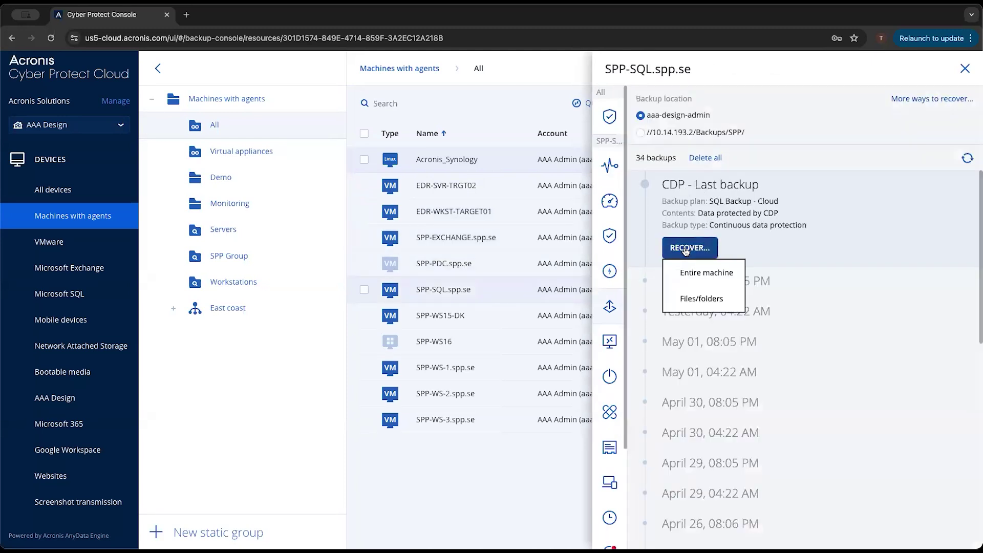
pyautogui.click(818, 280)
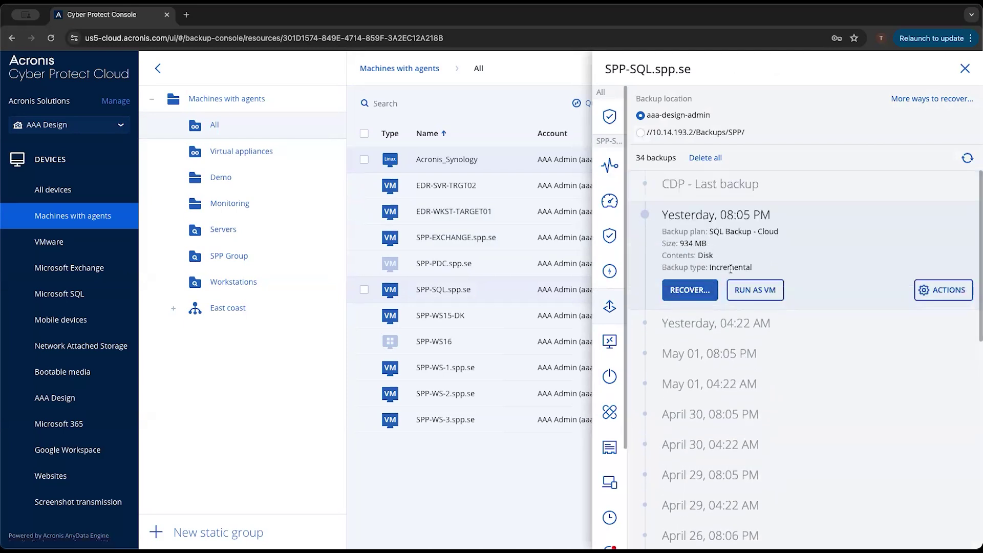
pyautogui.click(715, 190)
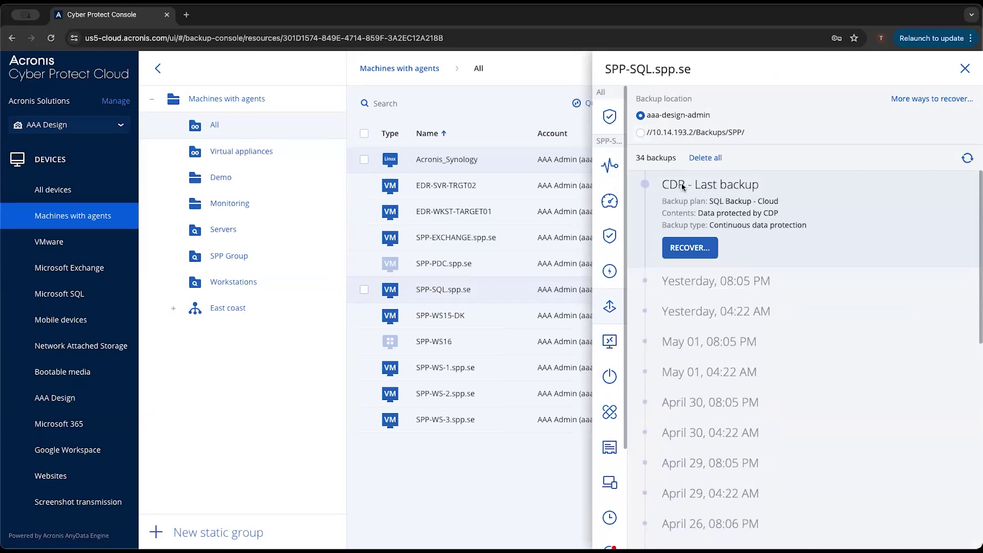
pyautogui.click(720, 280)
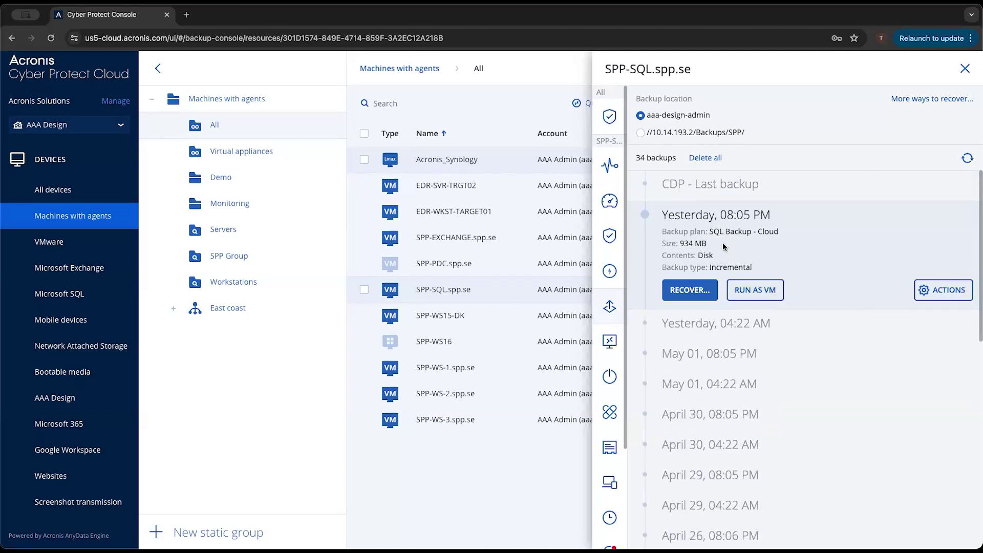
pyautogui.click(705, 192)
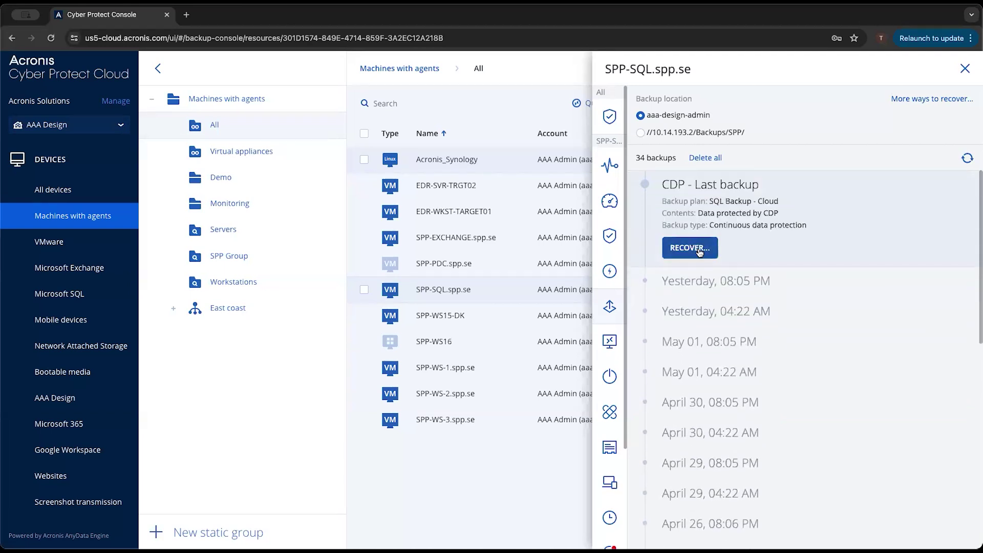
pyautogui.click(708, 249)
pyautogui.click(816, 281)
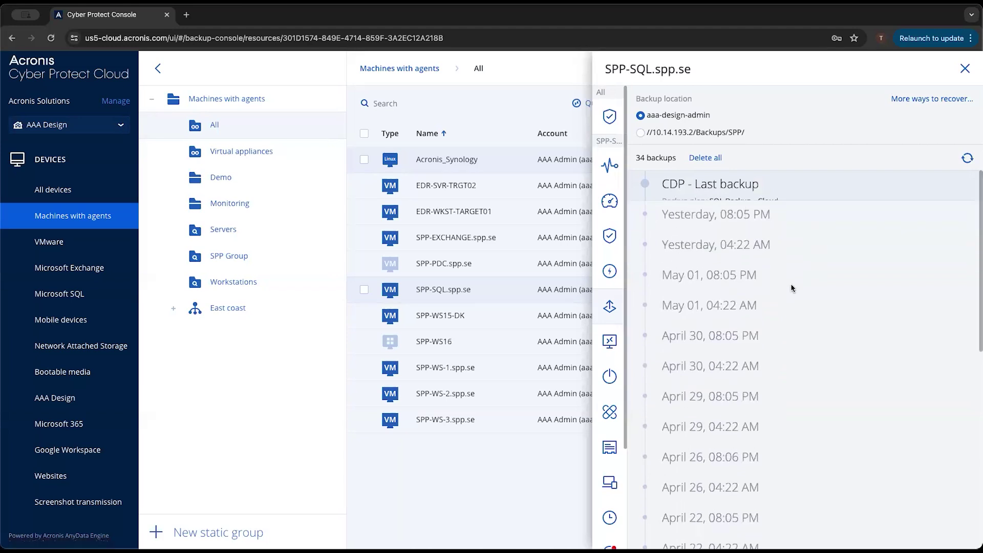